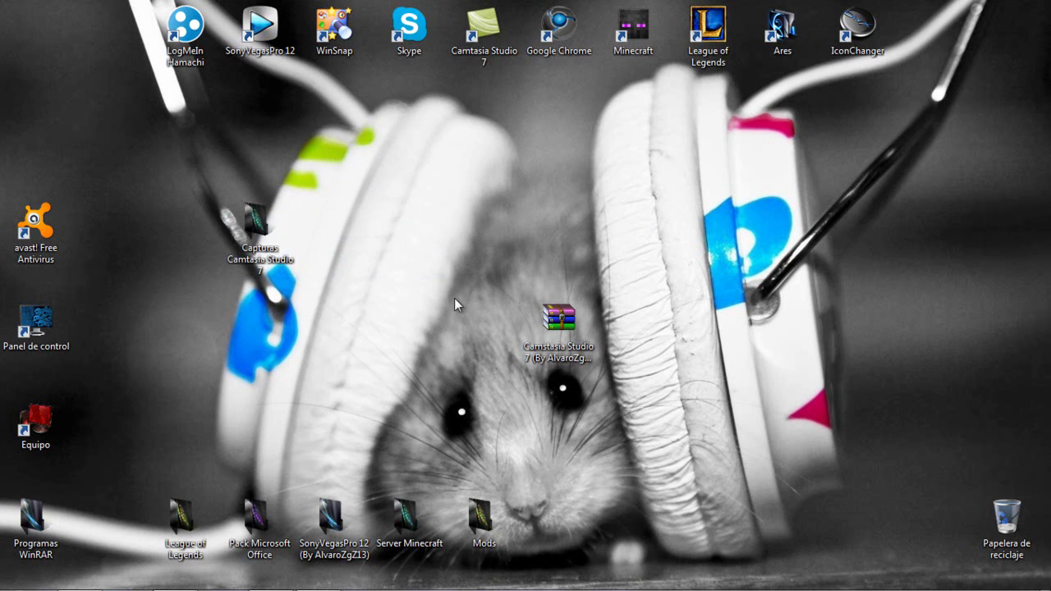
Step: Move the Camstasia Studio 7 archive to a free spot on the desktop, two columns left of the IconChanger shortcut
{"action": "left_click_drag", "start_coordinate": [555, 325], "coordinate": [629, 228]}
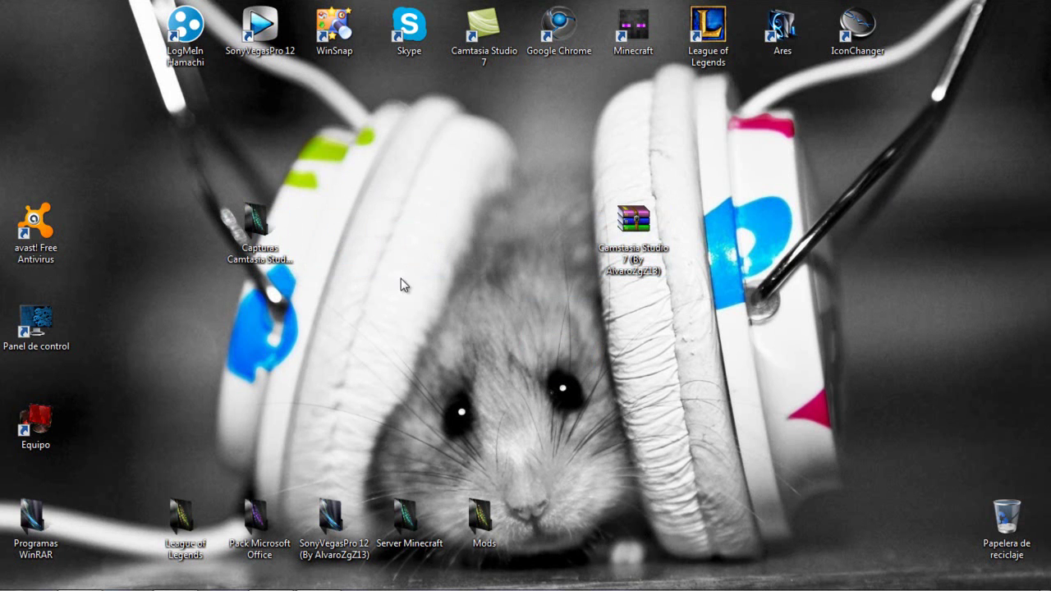
{"action": "left_click_drag", "start_coordinate": [1015, 403], "coordinate": [150, 2]}
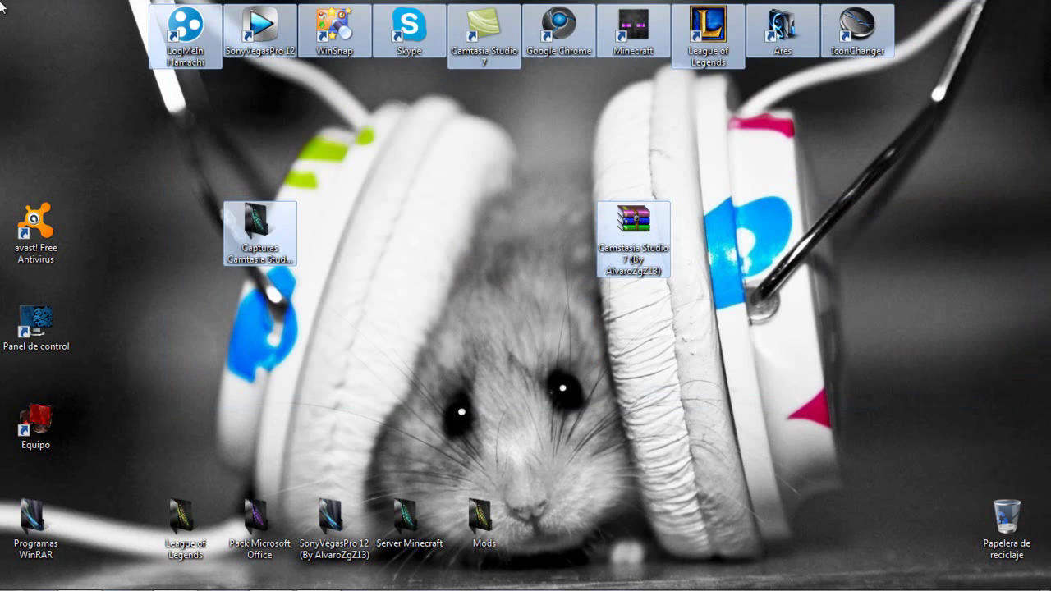
{"action": "left_click", "coordinate": [52, 68]}
{"action": "left_click_drag", "start_coordinate": [754, 180], "coordinate": [591, 144]}
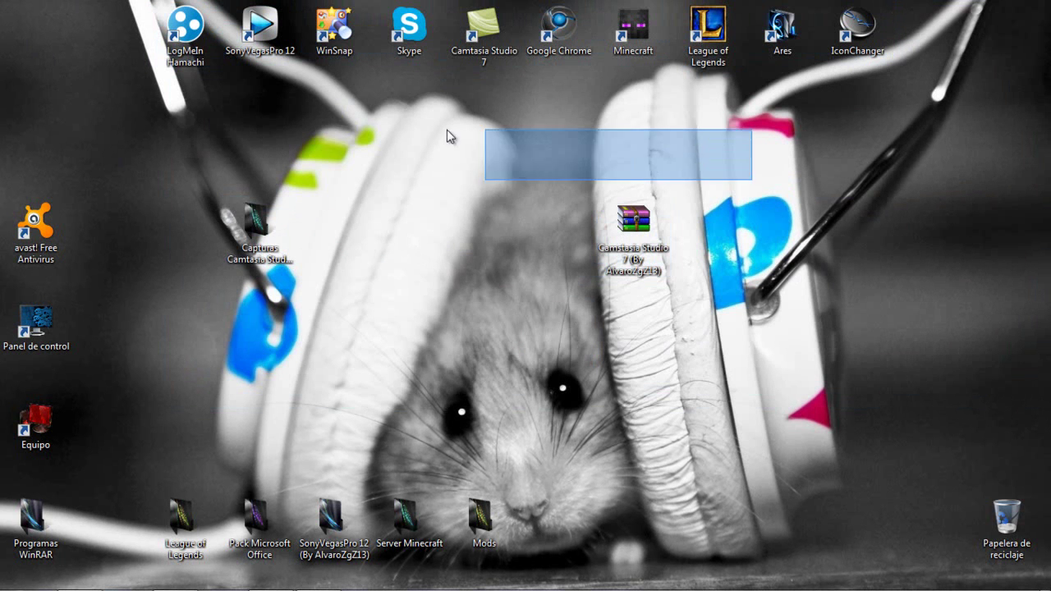
{"action": "mouse_move", "coordinate": [317, 137]}
{"action": "left_mouse_down"}
{"action": "mouse_move", "coordinate": [493, 279]}
{"action": "mouse_move", "coordinate": [568, 374]}
{"action": "mouse_move", "coordinate": [318, 136]}
{"action": "left_mouse_up"}
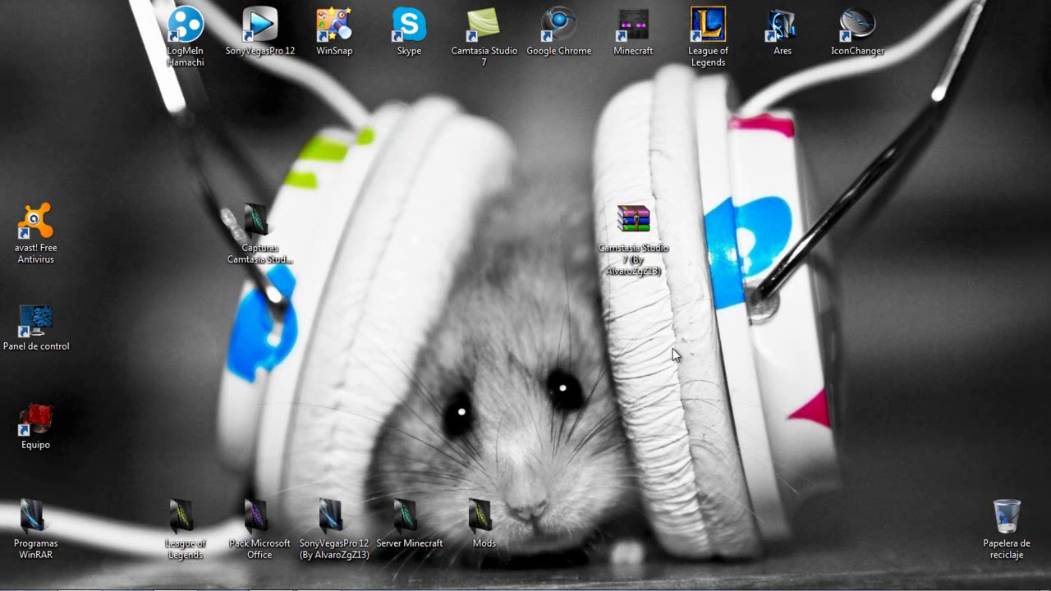
{"action": "left_click", "coordinate": [633, 246]}
{"action": "left_click", "coordinate": [353, 283]}
{"action": "left_click_drag", "start_coordinate": [321, 135], "coordinate": [579, 435]}
{"action": "left_click_drag", "start_coordinate": [329, 112], "coordinate": [571, 448]}
{"action": "left_click_drag", "start_coordinate": [366, 141], "coordinate": [571, 443]}
{"action": "left_click_drag", "start_coordinate": [11, 68], "coordinate": [332, 130]}
{"action": "left_click_drag", "start_coordinate": [628, 234], "coordinate": [650, 242]}
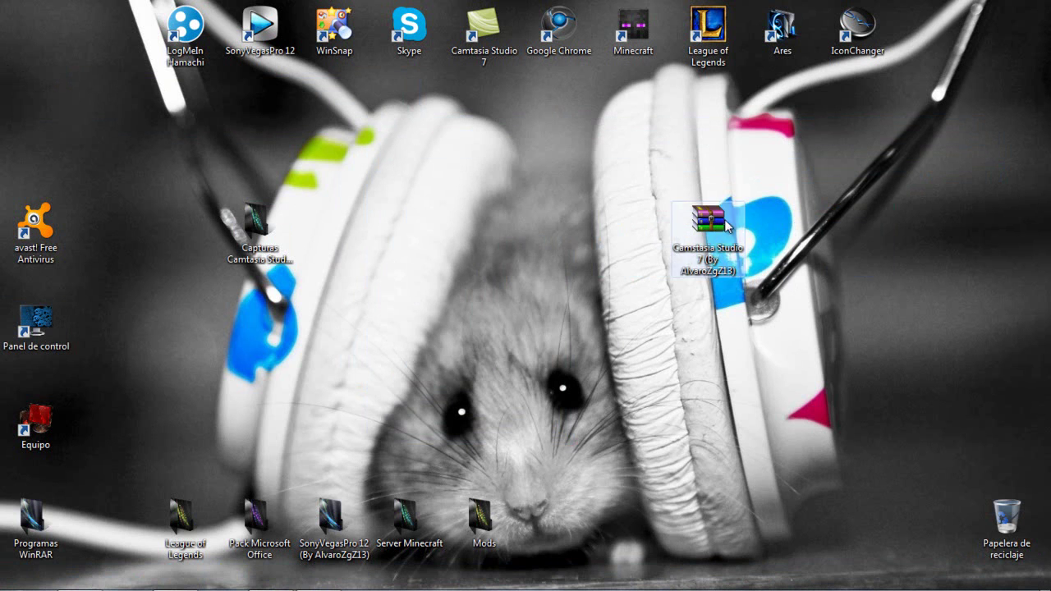
Step: Switch to Chrome to view the archives stored in the MEGA cloud drive, and return to the desktop
{"action": "left_click", "coordinate": [82, 577]}
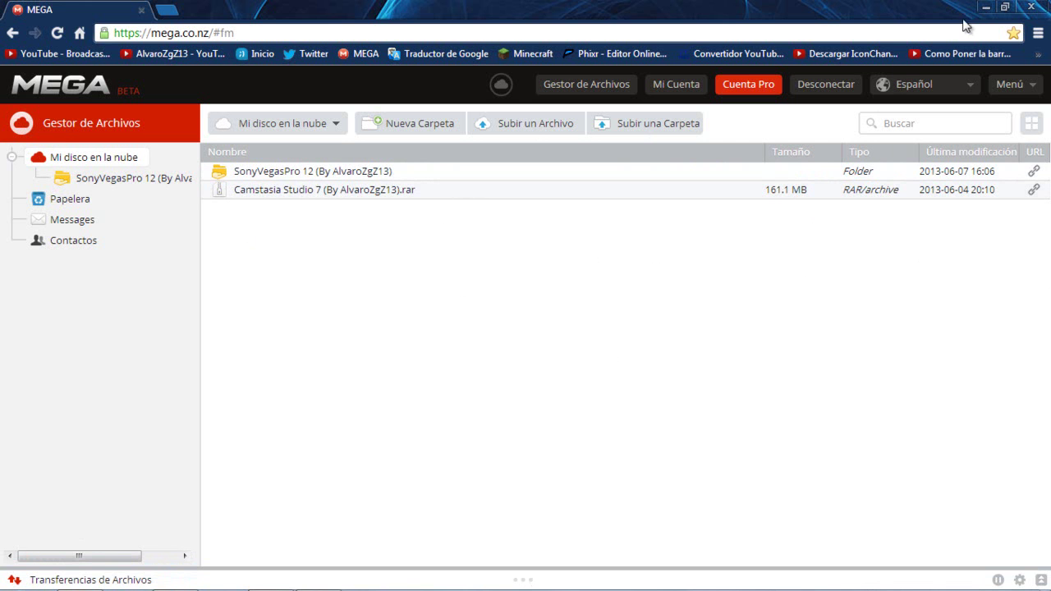
{"action": "left_click", "coordinate": [985, 7]}
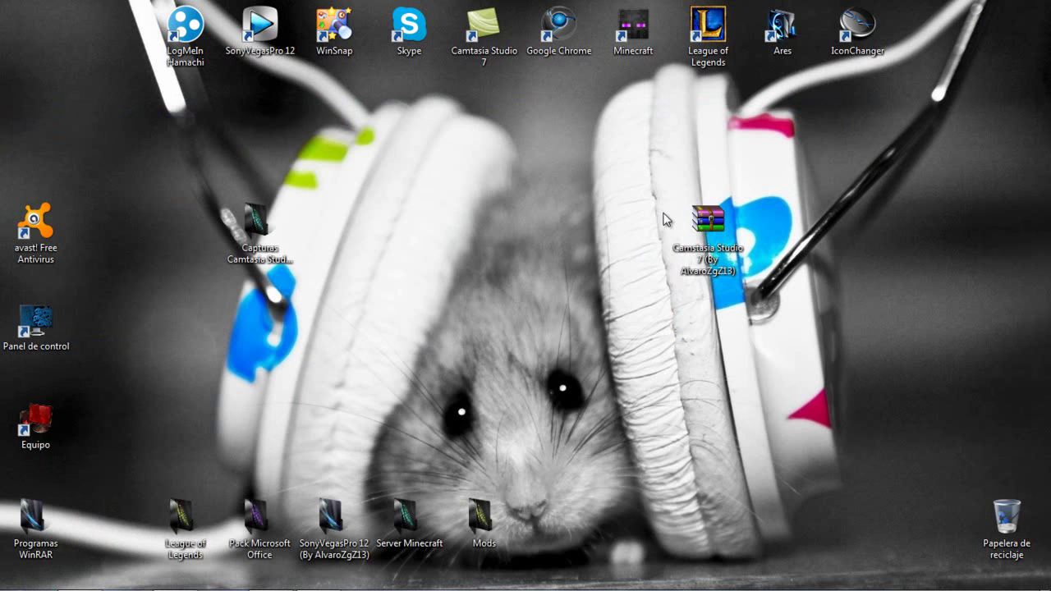
Step: Extract the Camstasia Studio 7 archive directly onto the desktop and move the extracted folder below the Camtasia Studio 7 shortcut
{"action": "left_click_drag", "start_coordinate": [856, 312], "coordinate": [699, 213]}
{"action": "left_click_drag", "start_coordinate": [891, 301], "coordinate": [860, 227]}
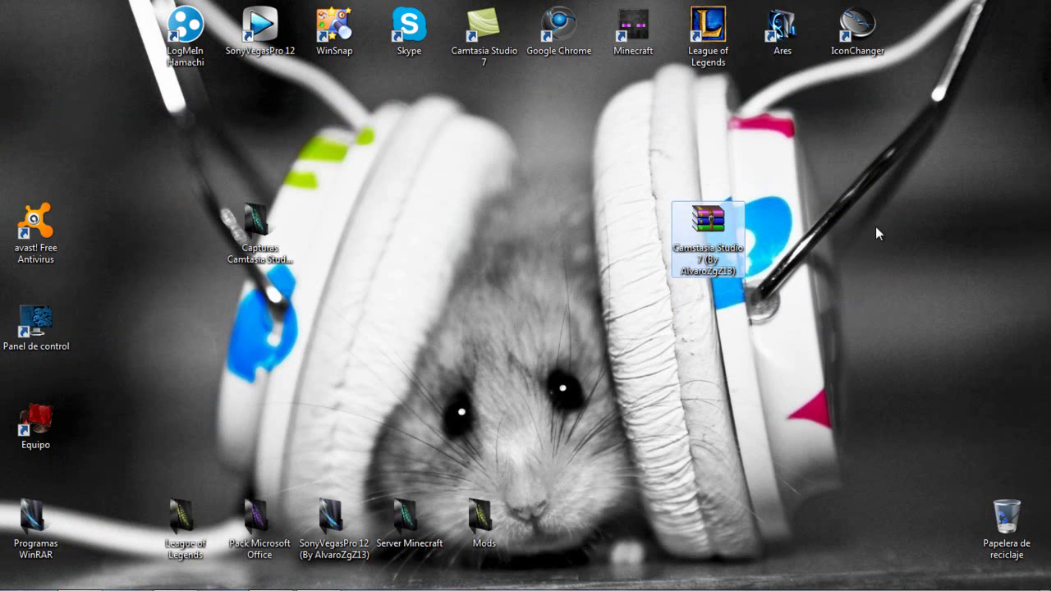
{"action": "right_click", "coordinate": [721, 236]}
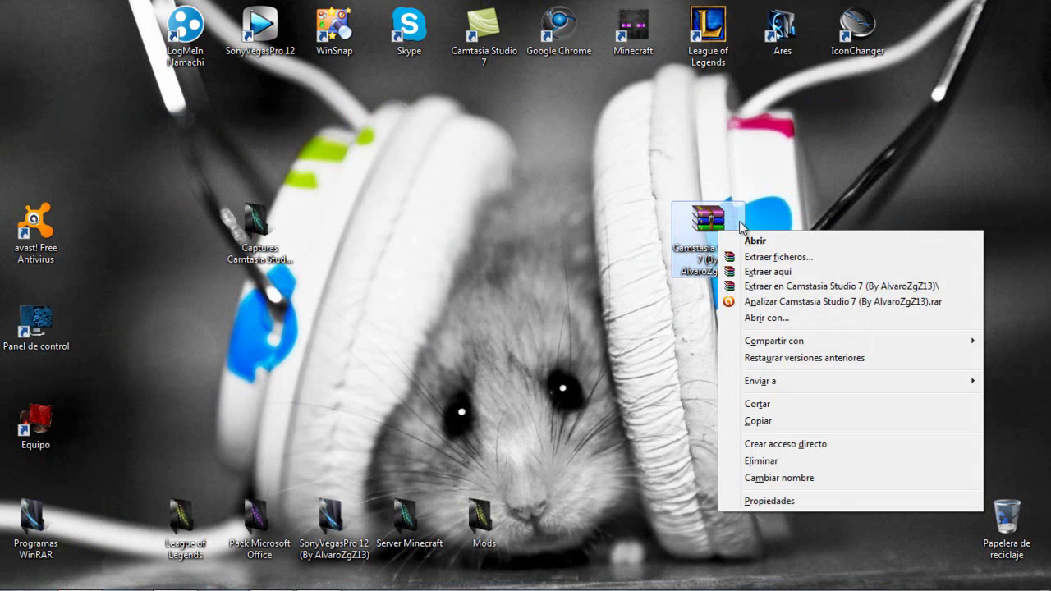
{"action": "left_click", "coordinate": [775, 272]}
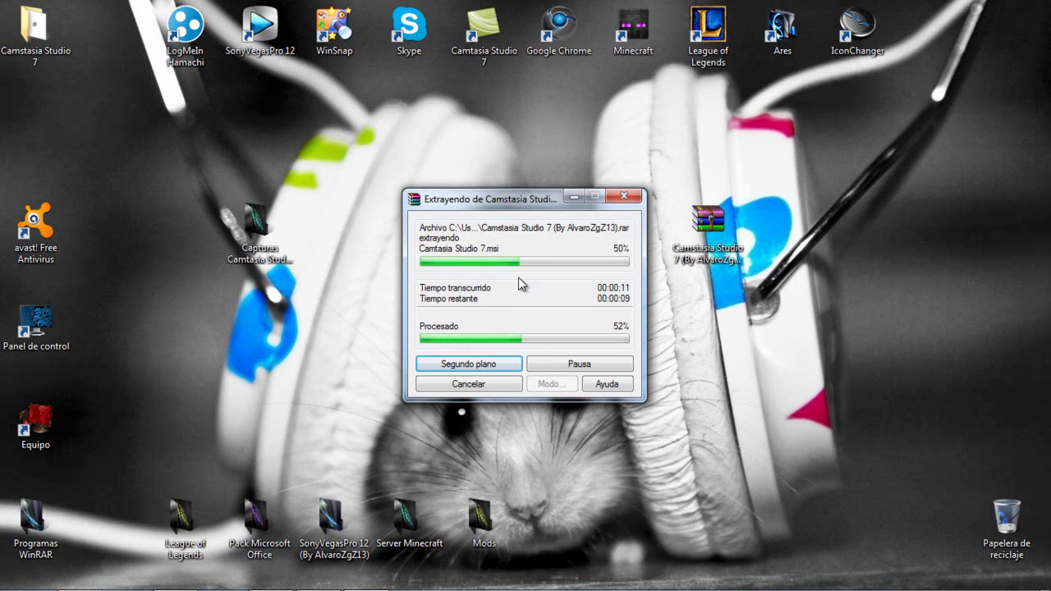
{"action": "mouse_move", "coordinate": [378, 583]}
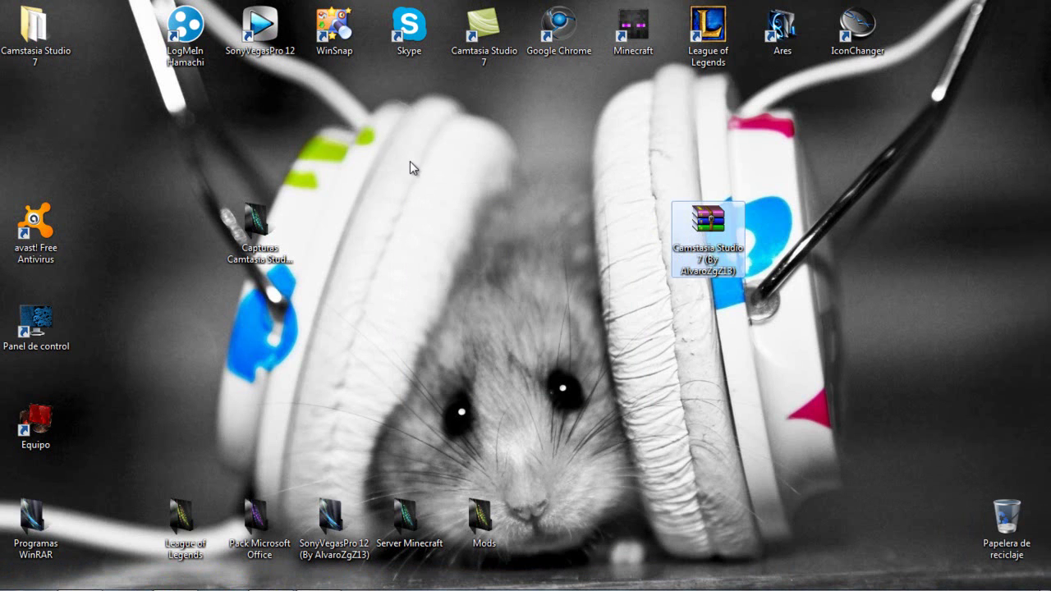
{"action": "left_click_drag", "start_coordinate": [33, 29], "coordinate": [484, 230]}
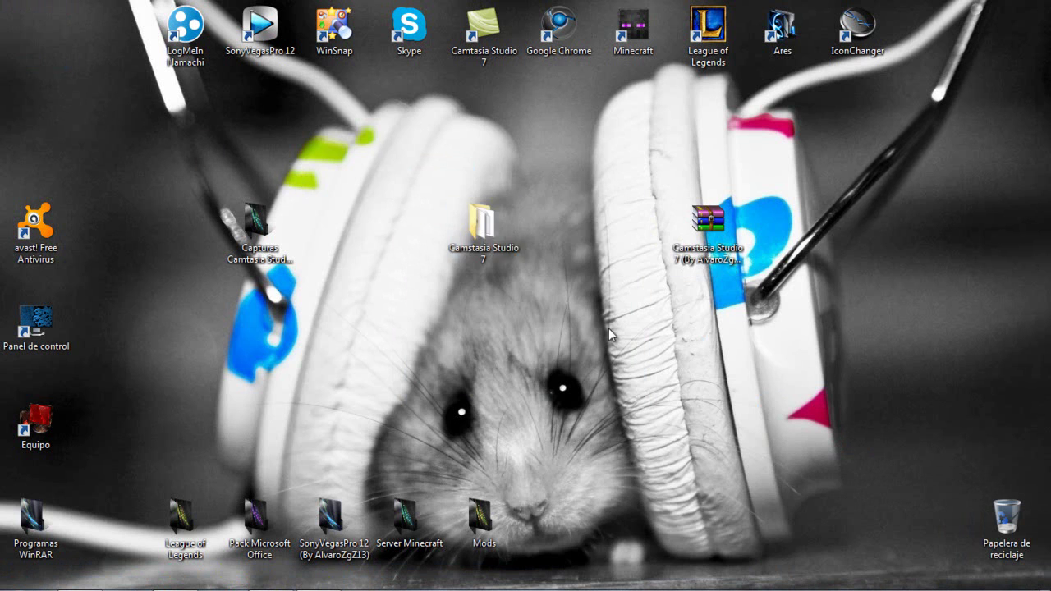
Step: Open the extracted Camstasia Studio 7 folder, look through its Seriales text file, and close both the file and the folder
{"action": "double_click", "coordinate": [495, 223]}
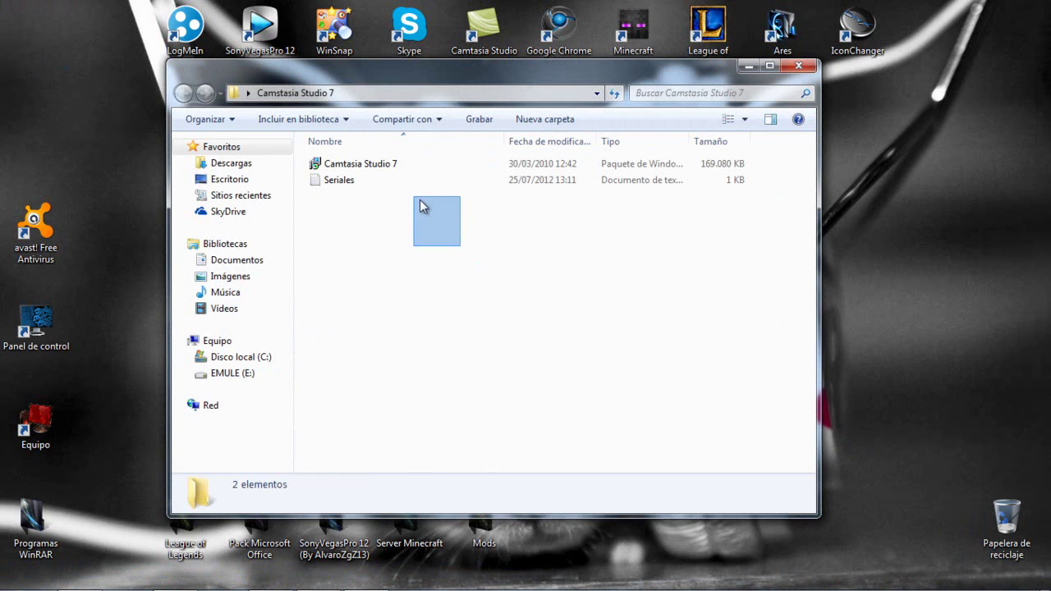
{"action": "left_click", "coordinate": [356, 168]}
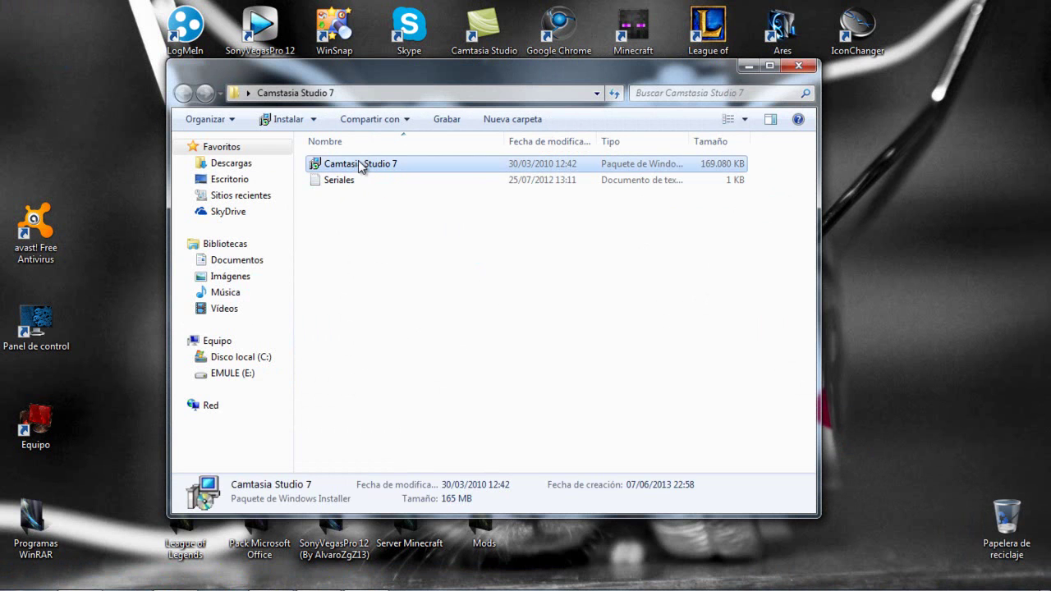
{"action": "left_click", "coordinate": [349, 180]}
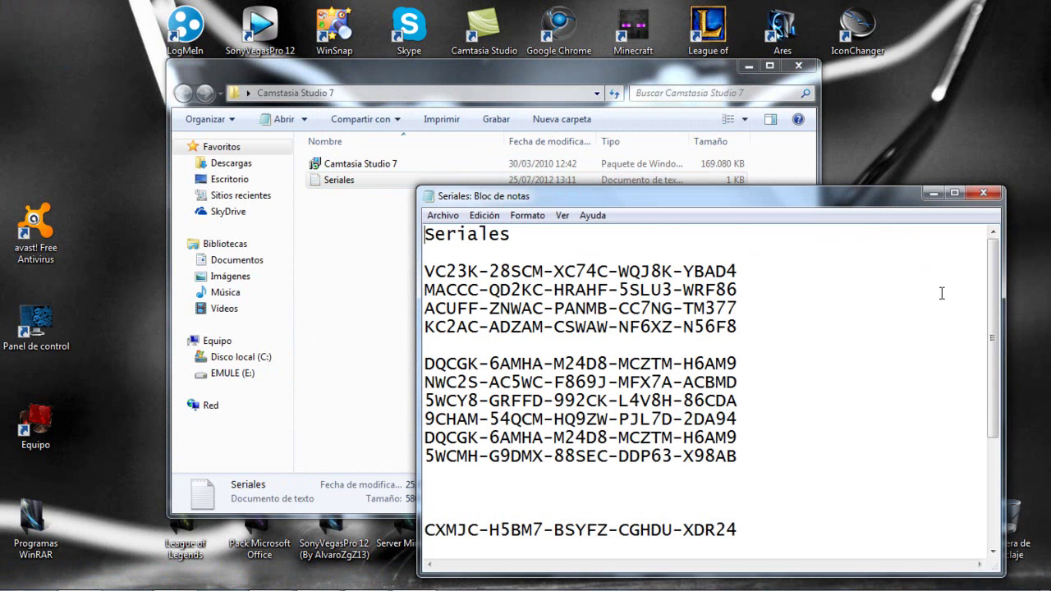
{"action": "left_click_drag", "start_coordinate": [993, 279], "coordinate": [988, 233]}
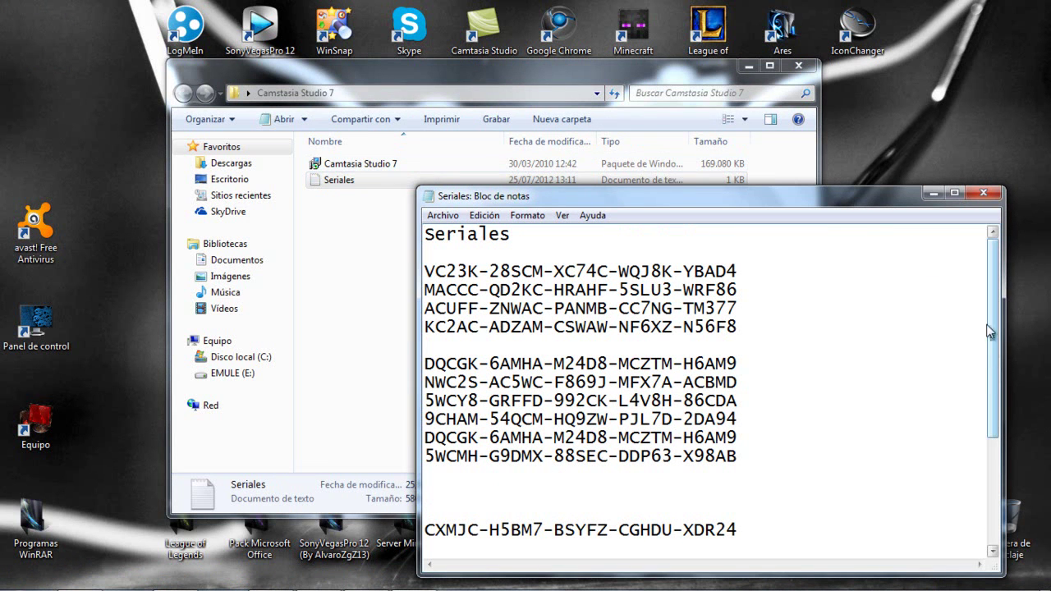
{"action": "scroll", "coordinate": [993, 301], "scroll_direction": "down", "scroll_amount": 3}
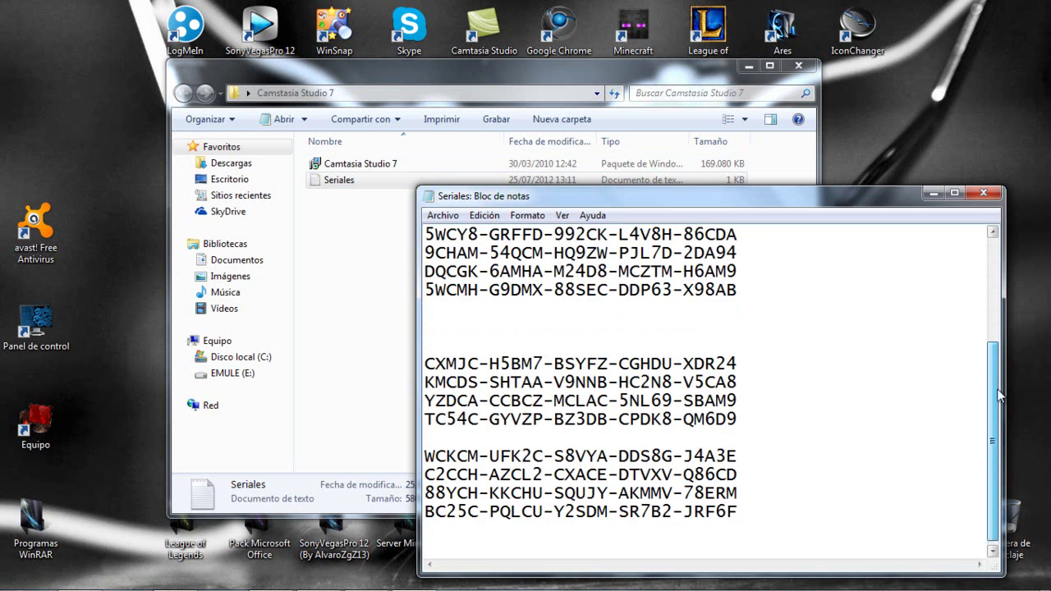
{"action": "scroll", "coordinate": [991, 369], "scroll_direction": "up", "scroll_amount": 3}
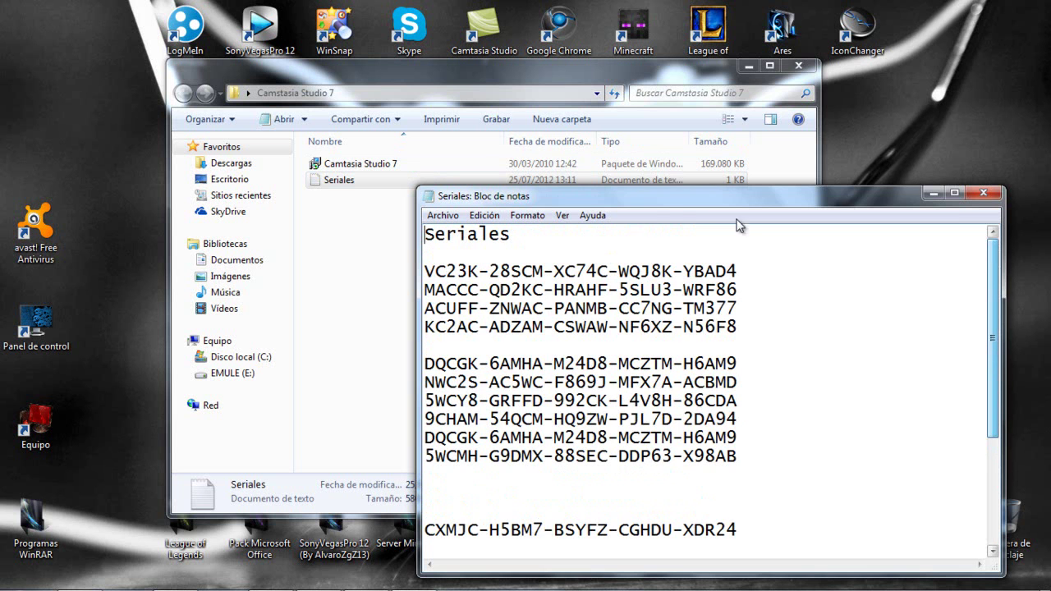
{"action": "left_click", "coordinate": [983, 192]}
{"action": "left_click", "coordinate": [378, 233]}
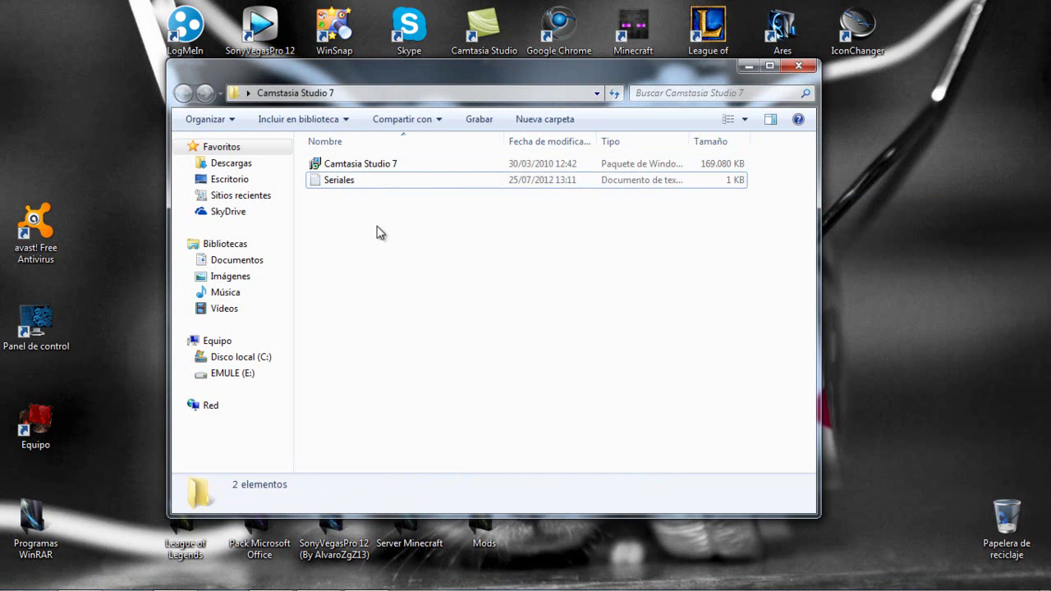
{"action": "left_click", "coordinate": [341, 167]}
{"action": "left_click", "coordinate": [794, 67]}
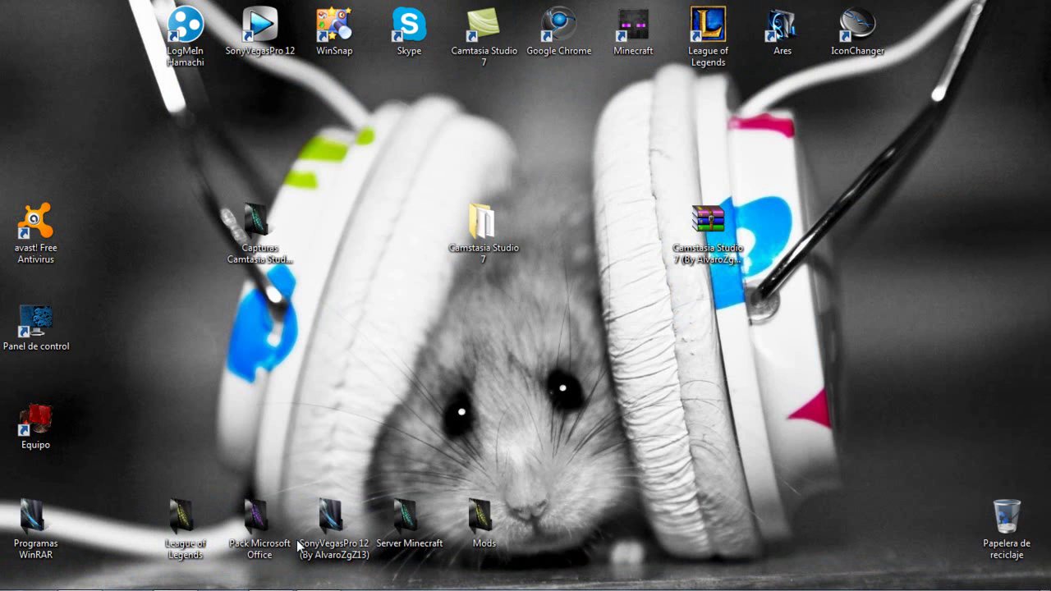
Step: Open the Capturas Camtasia Studio 7 folder and view installer captures 1 to 3 in the Picasa photo viewer
{"action": "double_click", "coordinate": [283, 242]}
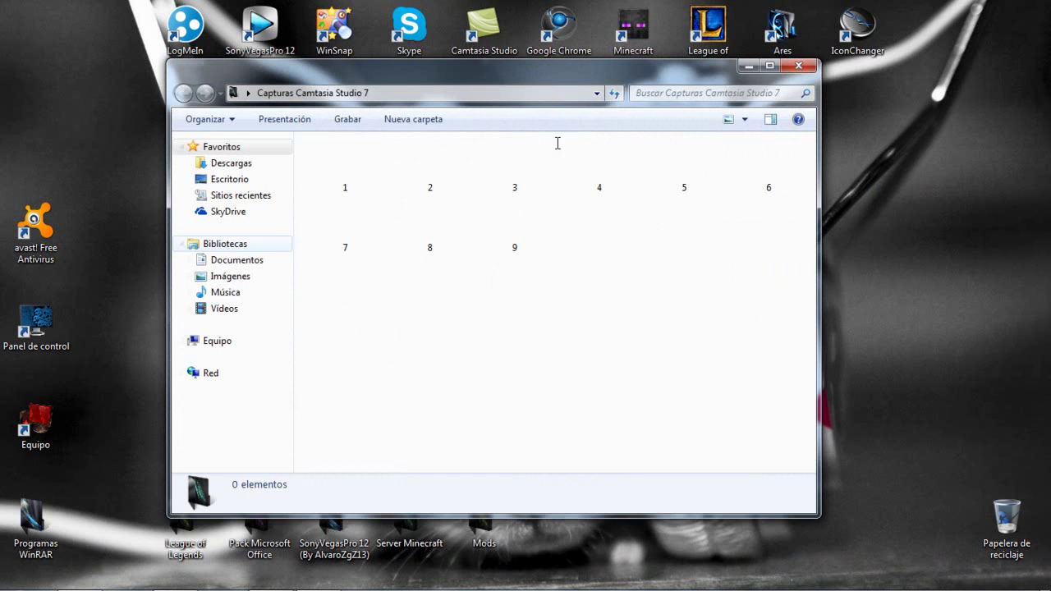
{"action": "double_click", "coordinate": [762, 69]}
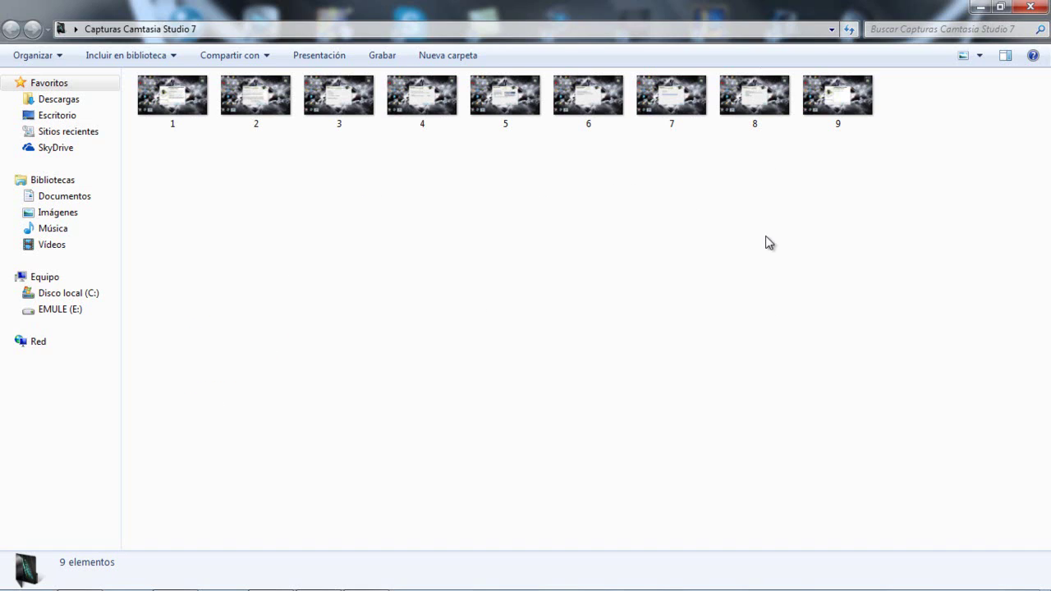
{"action": "left_click", "coordinate": [167, 90]}
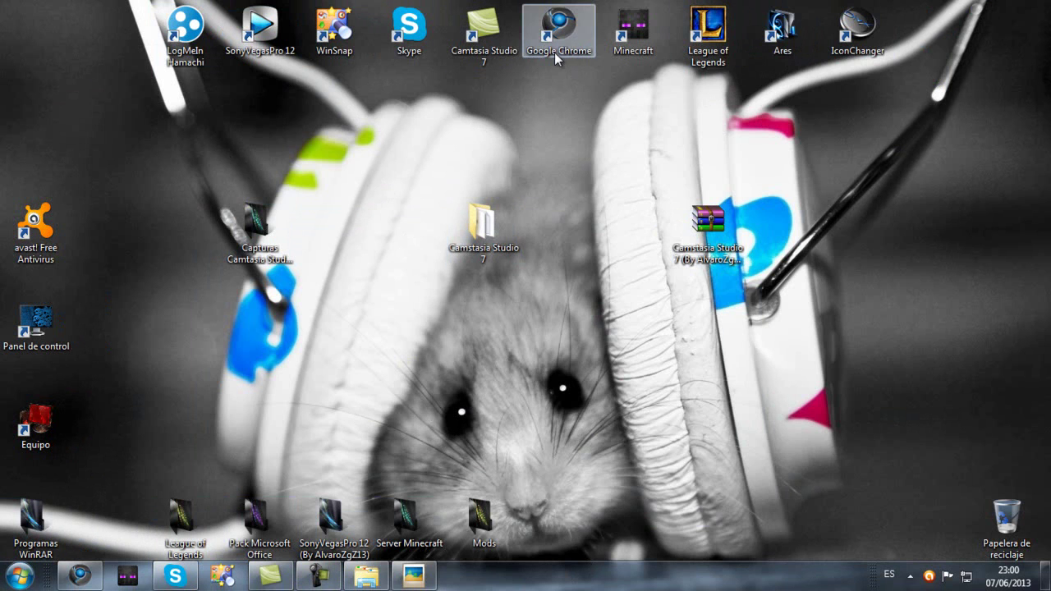
{"action": "left_click", "coordinate": [414, 577]}
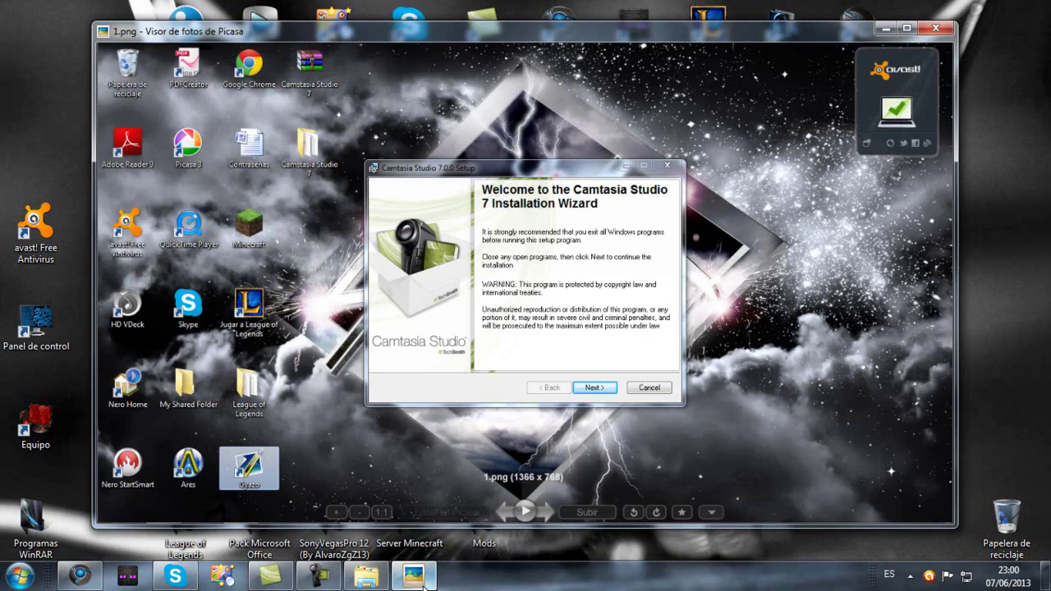
{"action": "left_click_drag", "start_coordinate": [389, 33], "coordinate": [447, 70]}
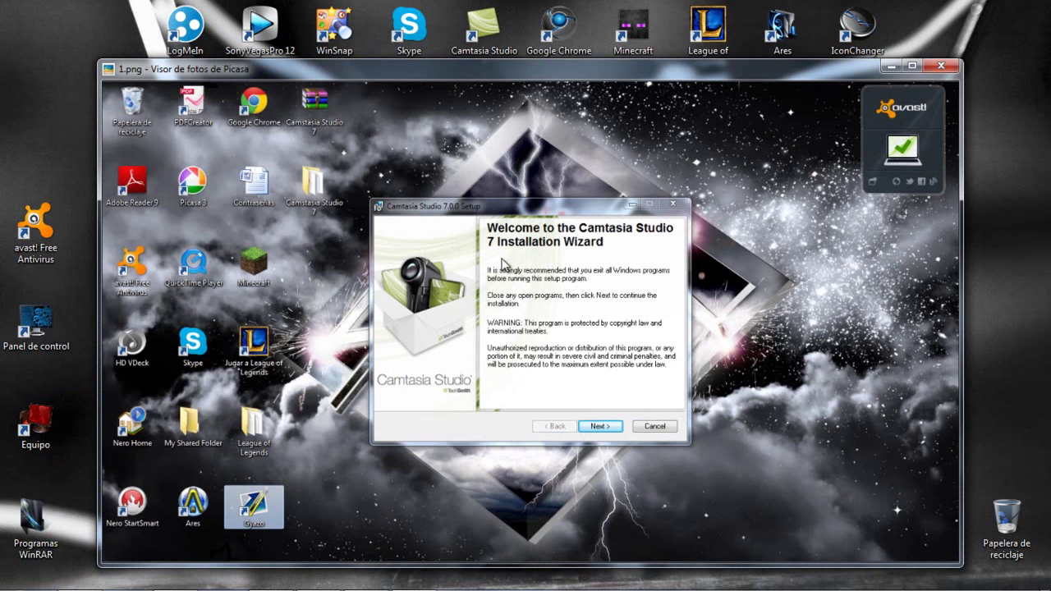
{"action": "left_click", "coordinate": [550, 551]}
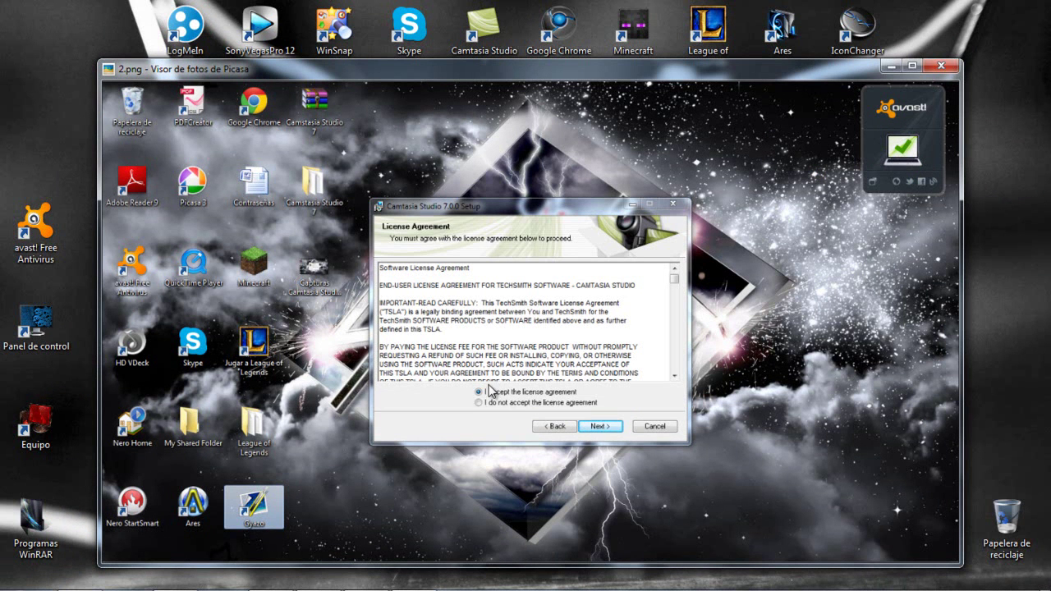
{"action": "left_click", "coordinate": [550, 552]}
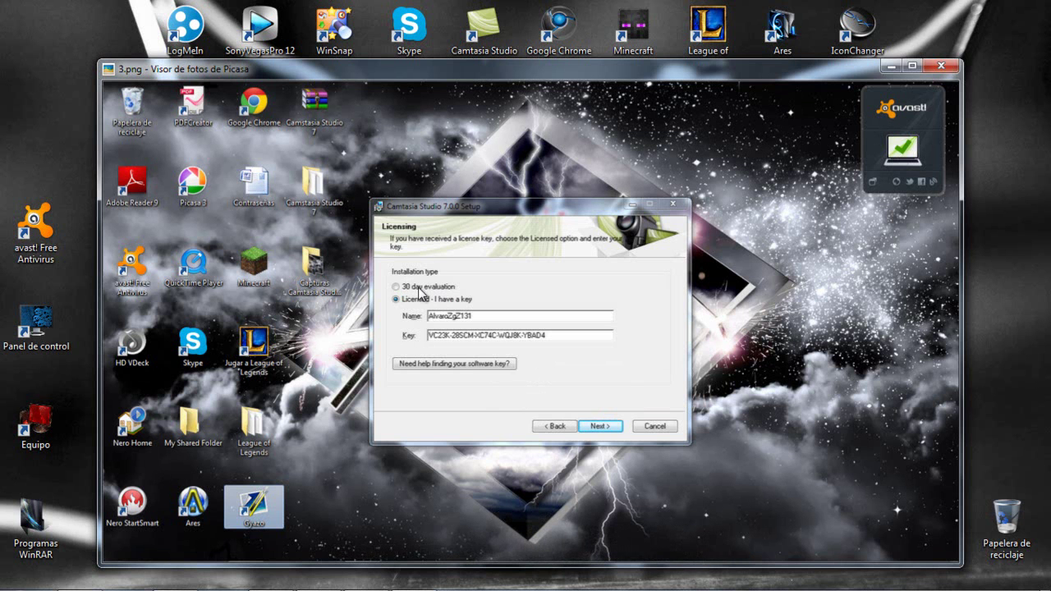
{"action": "left_click", "coordinate": [912, 65]}
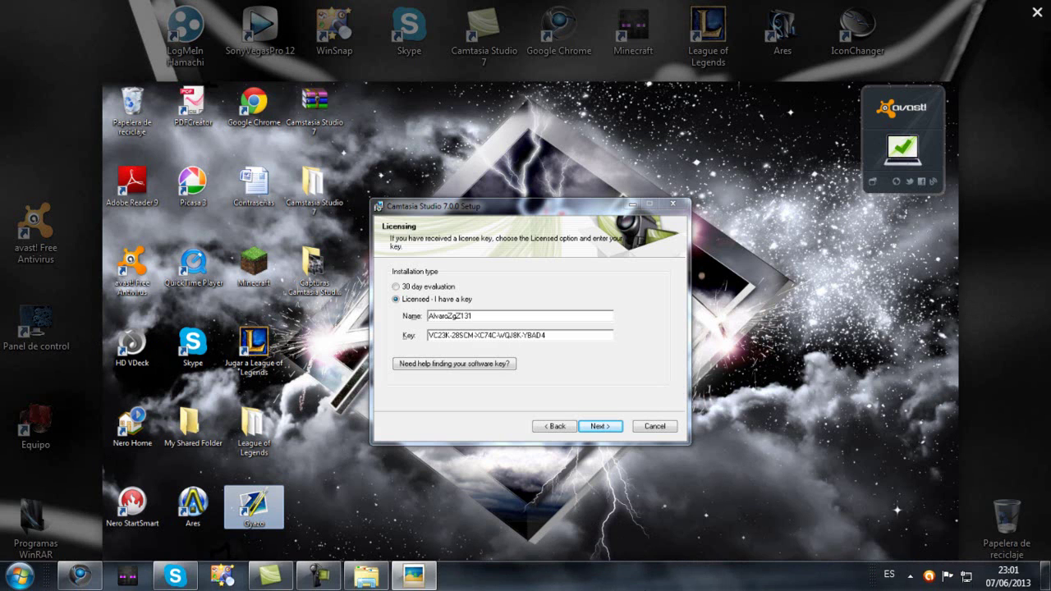
{"action": "left_click", "coordinate": [435, 578]}
{"action": "left_click", "coordinate": [435, 578]}
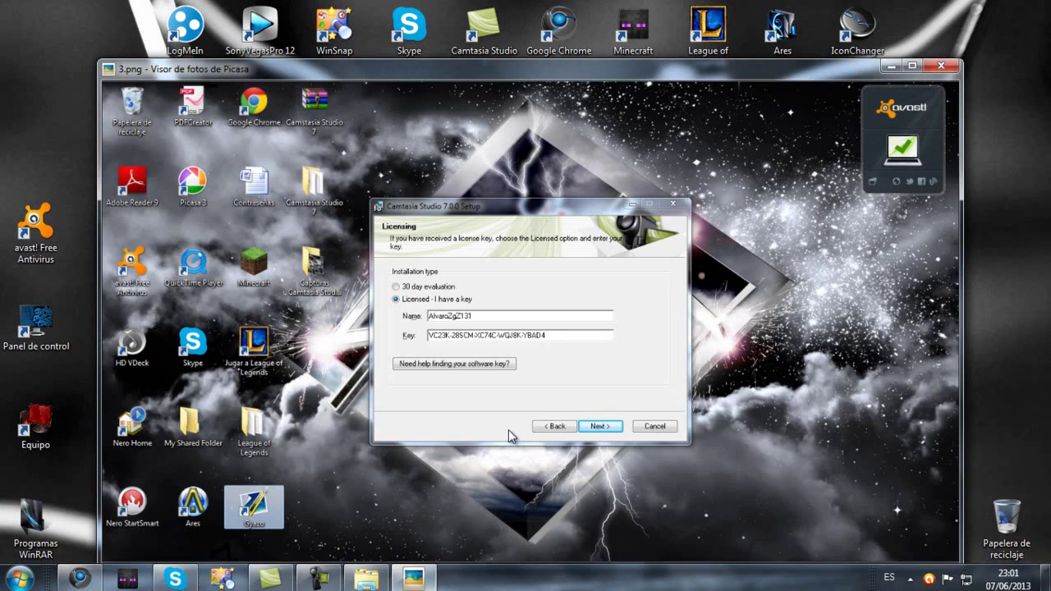
Step: Move the photo viewer window higher on the desktop and page through the remaining installer captures from 4 onwards
{"action": "left_click_drag", "start_coordinate": [910, 88], "coordinate": [924, 36]}
{"action": "left_click", "coordinate": [570, 503]}
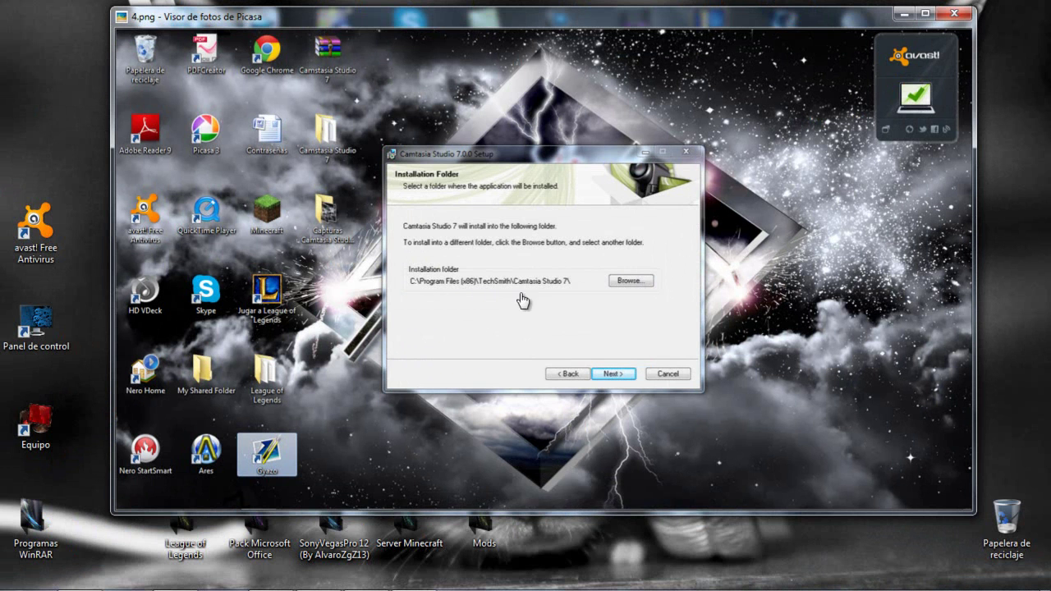
{"action": "left_click", "coordinate": [567, 500]}
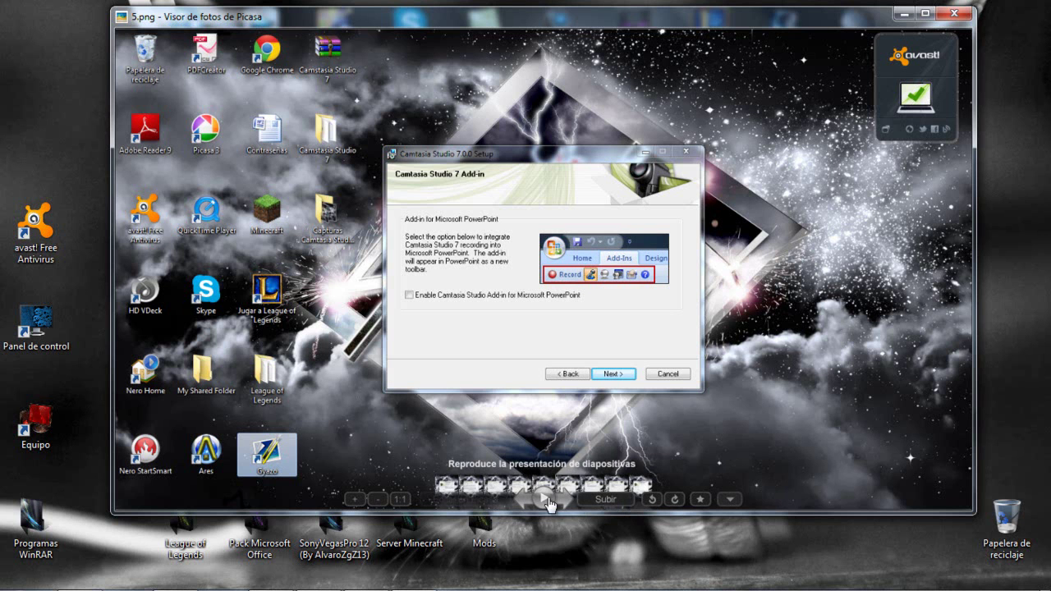
{"action": "left_click", "coordinate": [565, 500]}
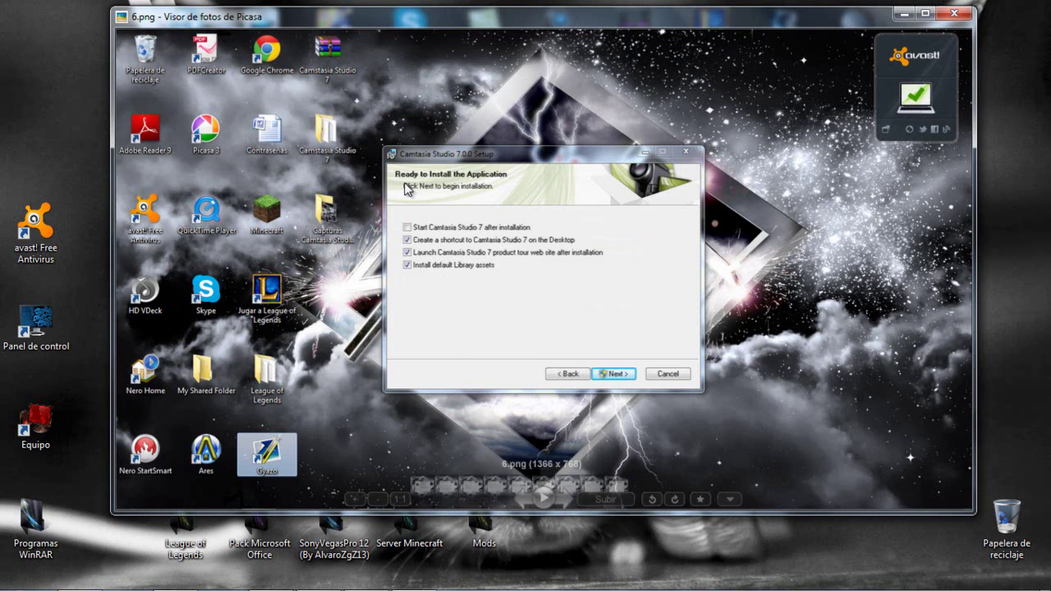
{"action": "left_click", "coordinate": [566, 501]}
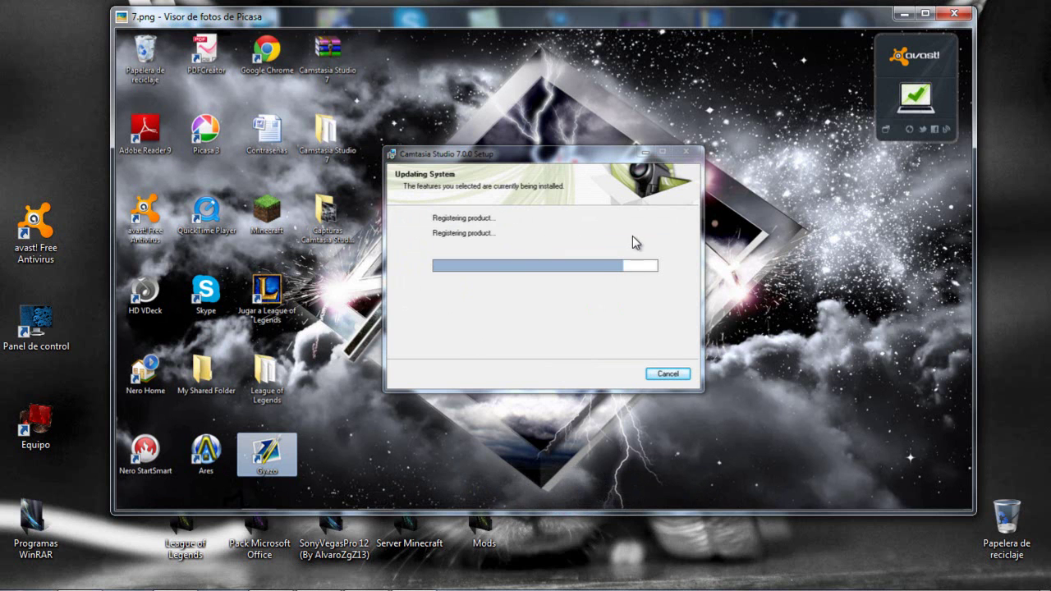
{"action": "left_click", "coordinate": [571, 502]}
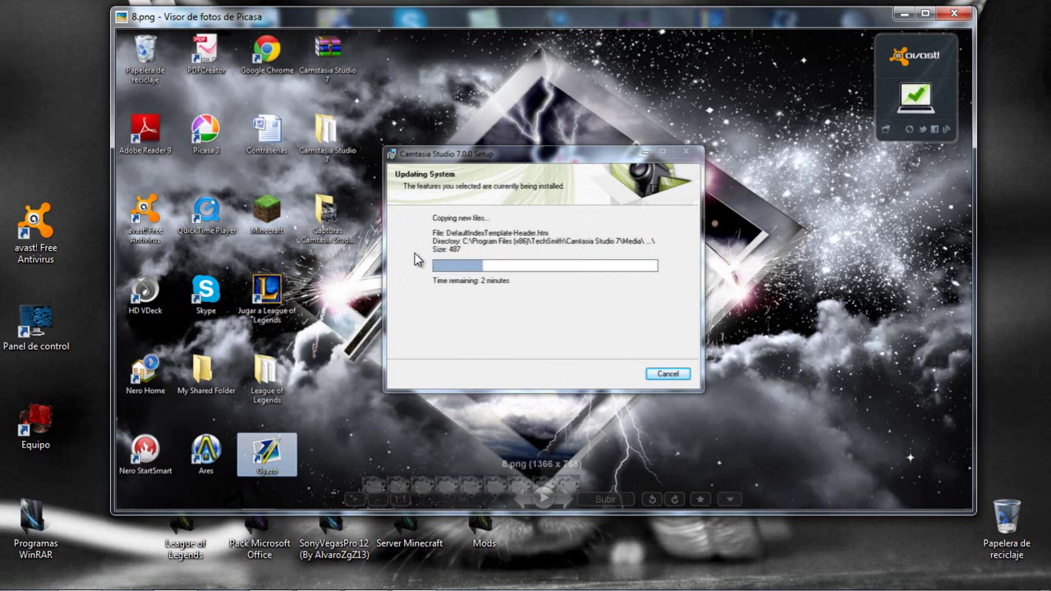
{"action": "left_click", "coordinate": [565, 501]}
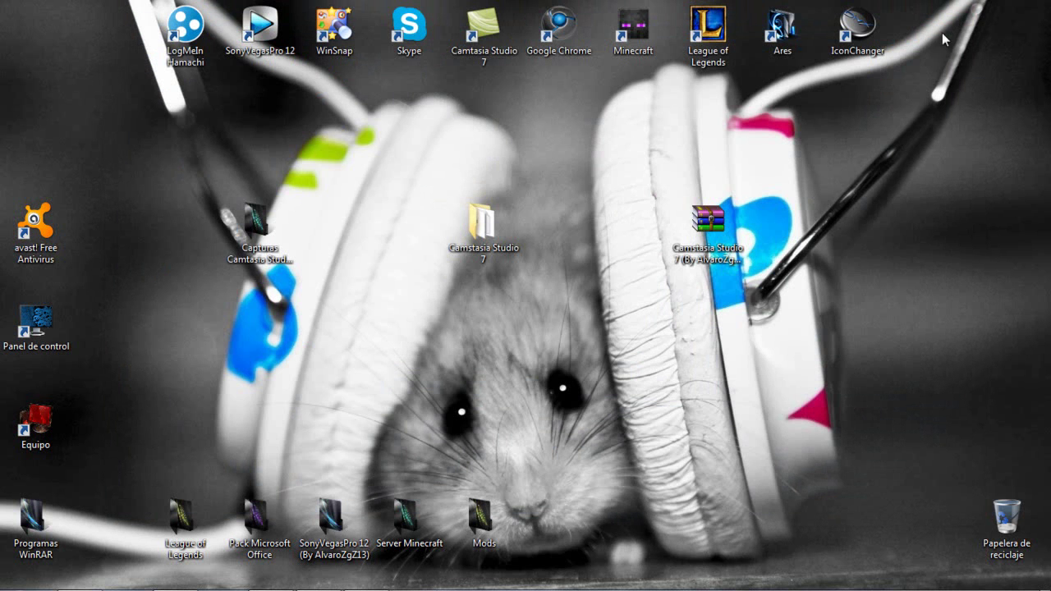
{"action": "left_click", "coordinate": [985, 263]}
{"action": "left_click_drag", "start_coordinate": [985, 264], "coordinate": [846, 205]}
{"action": "left_click_drag", "start_coordinate": [136, 162], "coordinate": [999, 279]}
{"action": "left_click", "coordinate": [1000, 328]}
{"action": "left_click_drag", "start_coordinate": [93, 88], "coordinate": [774, 134]}
{"action": "left_click_drag", "start_coordinate": [962, 138], "coordinate": [146, 124]}
{"action": "left_click_drag", "start_coordinate": [450, 2], "coordinate": [542, 147]}
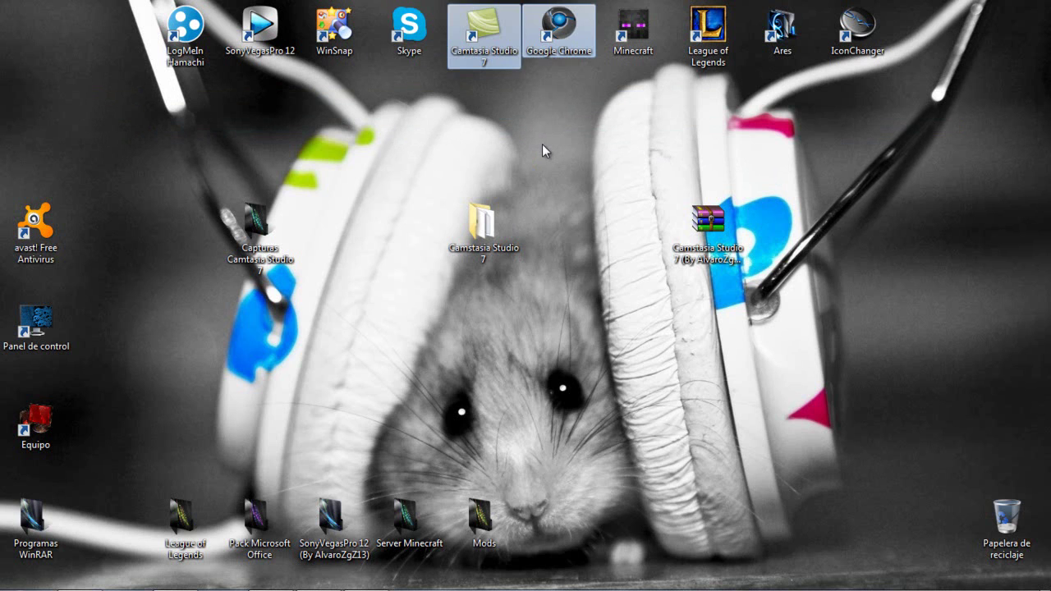
{"action": "left_click", "coordinate": [542, 150]}
{"action": "left_click", "coordinate": [484, 225]}
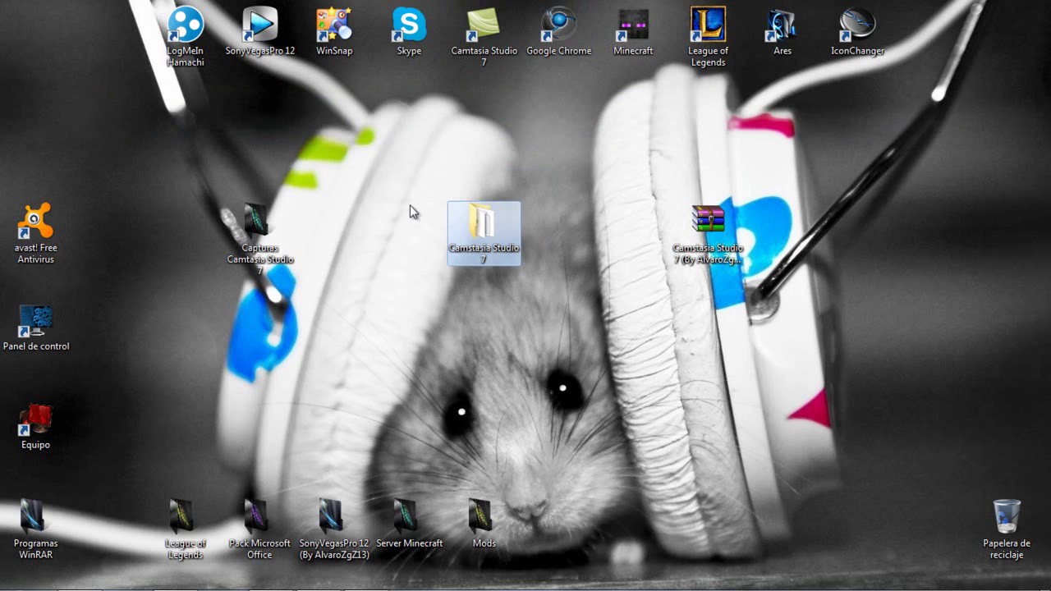
{"action": "left_click", "coordinate": [476, 52]}
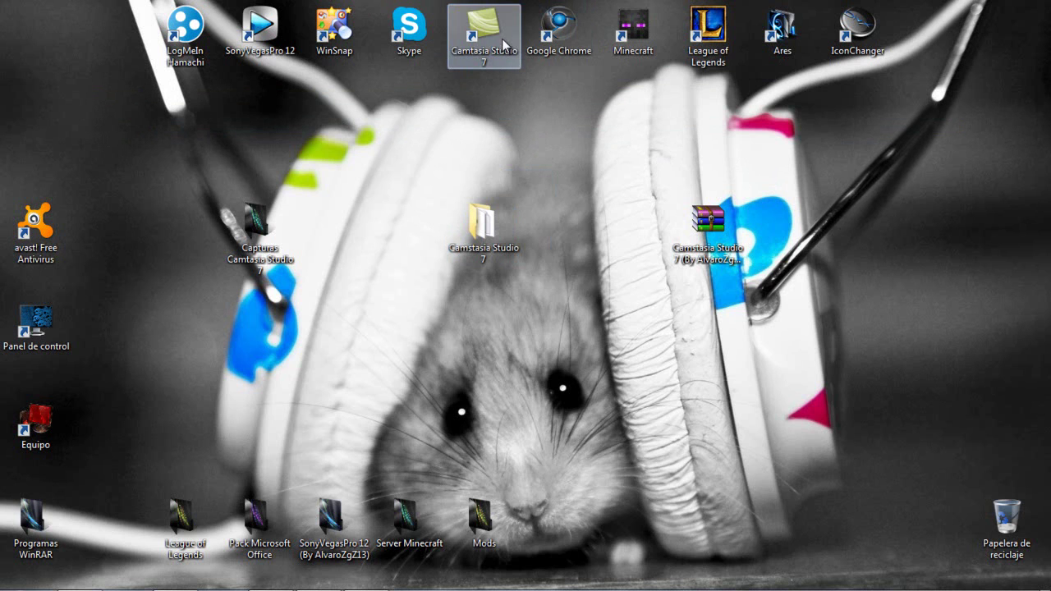
{"action": "left_click", "coordinate": [939, 347]}
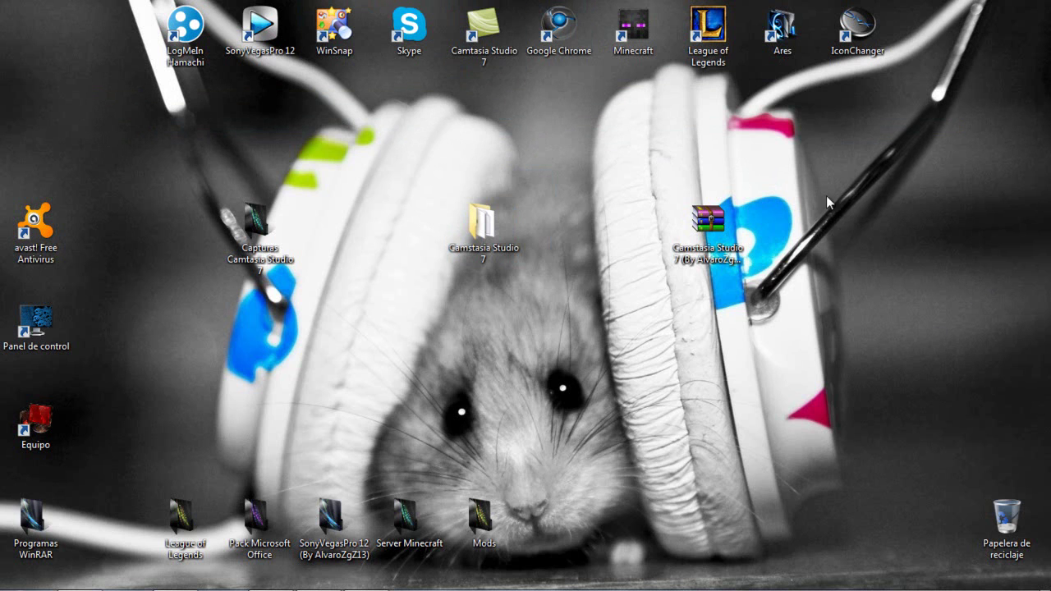
{"action": "left_click_drag", "start_coordinate": [726, 161], "coordinate": [39, 112]}
{"action": "left_click_drag", "start_coordinate": [985, 133], "coordinate": [90, 100]}
{"action": "left_click_drag", "start_coordinate": [574, 140], "coordinate": [452, 8]}
{"action": "left_click", "coordinate": [515, 107]}
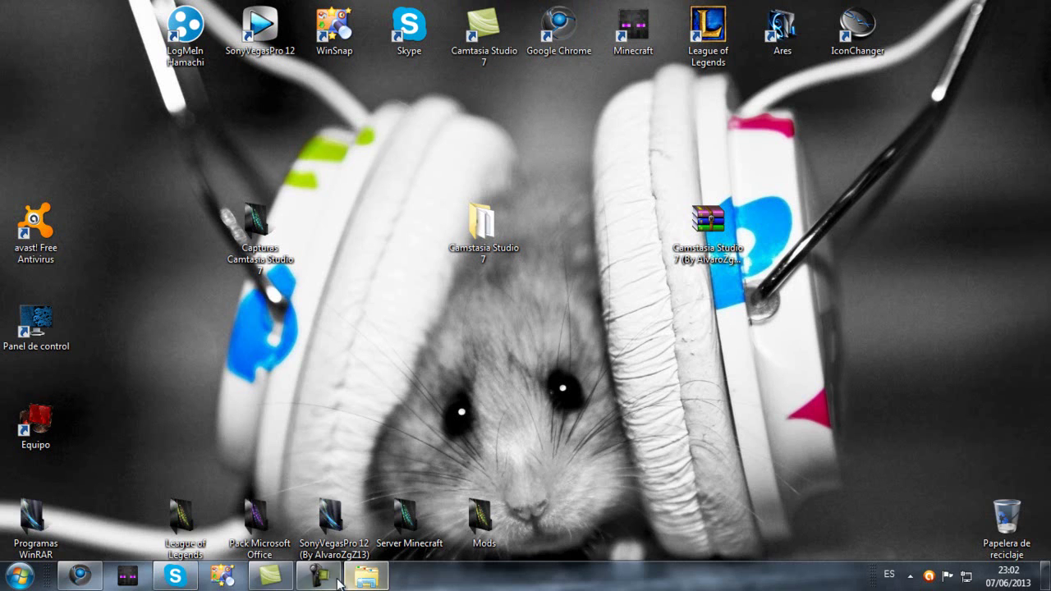
Step: Bring up the running Camtasia Recorder window with its recording controls over the desktop
{"action": "left_click", "coordinate": [331, 582]}
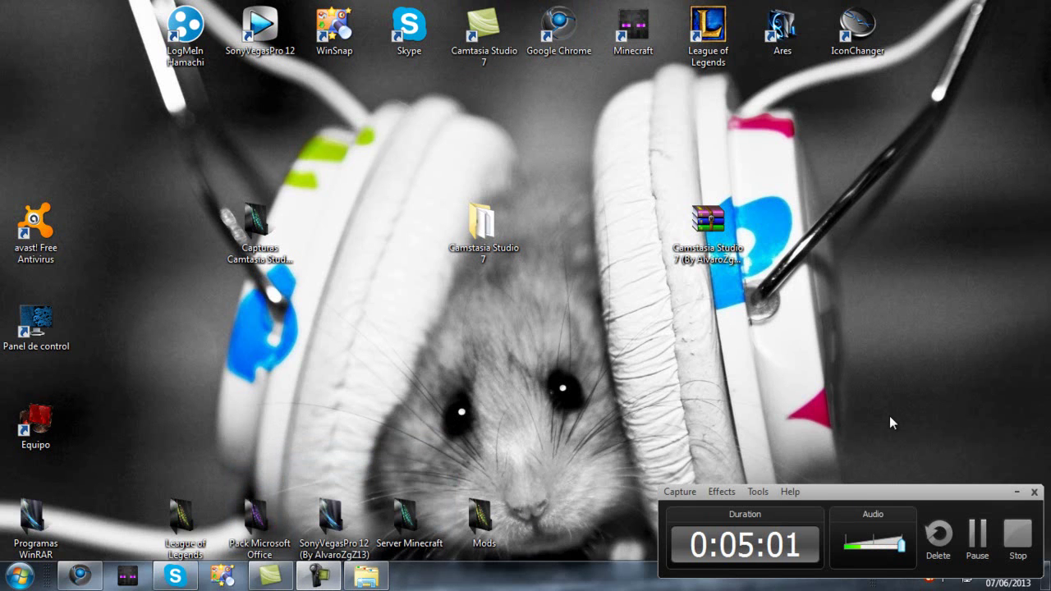